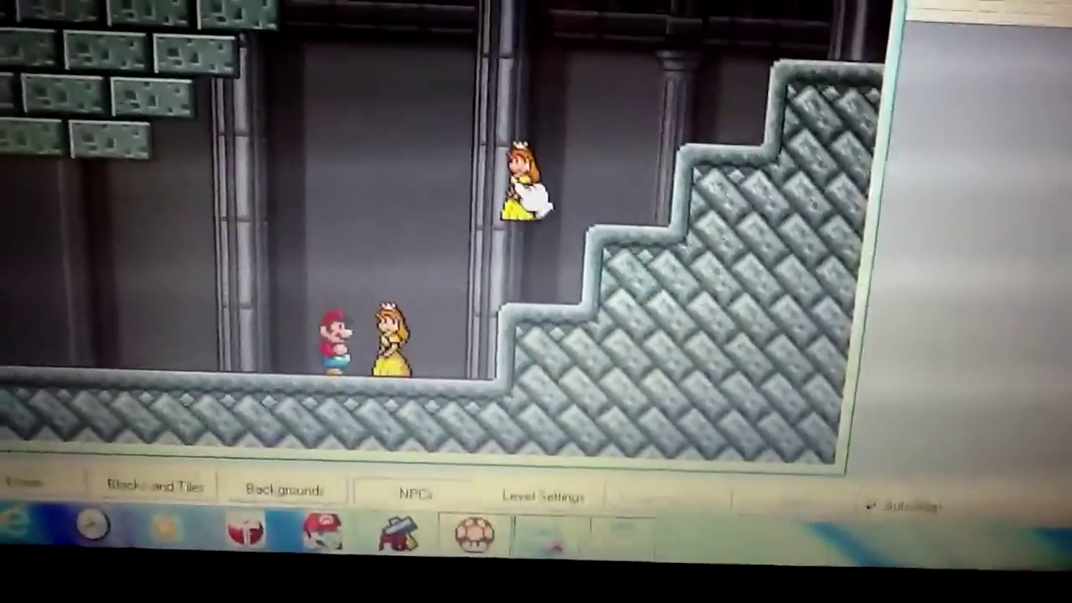
# Place a princess character in the castle level
pyautogui.click(552, 205)
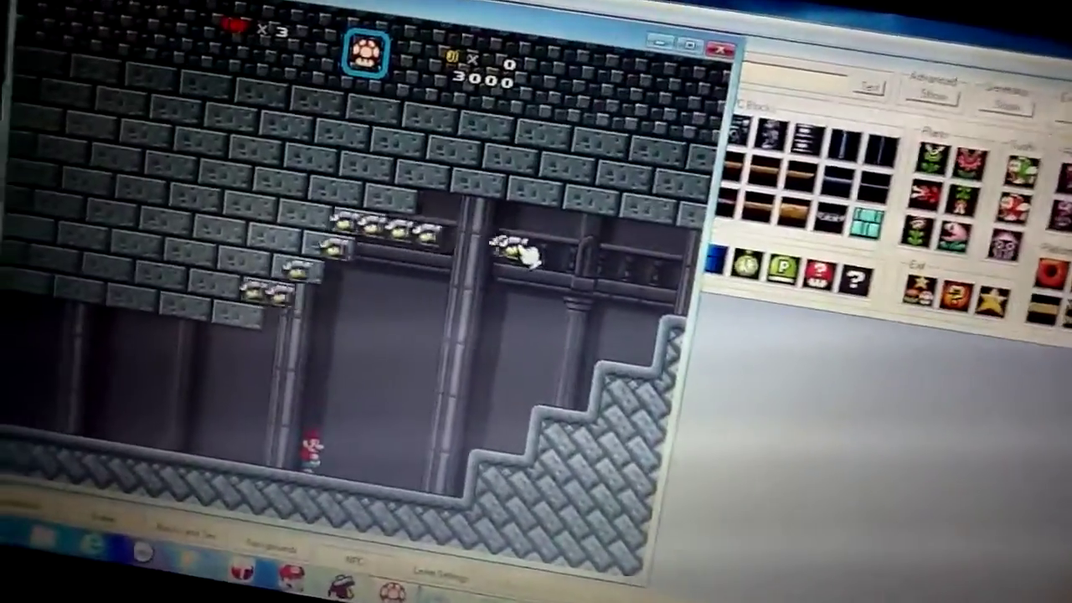
# Drag a row of flying enemies along the ledge, then bring the NPC palette forward
pyautogui.moveTo(528, 255); pyautogui.dragTo(515, 276)
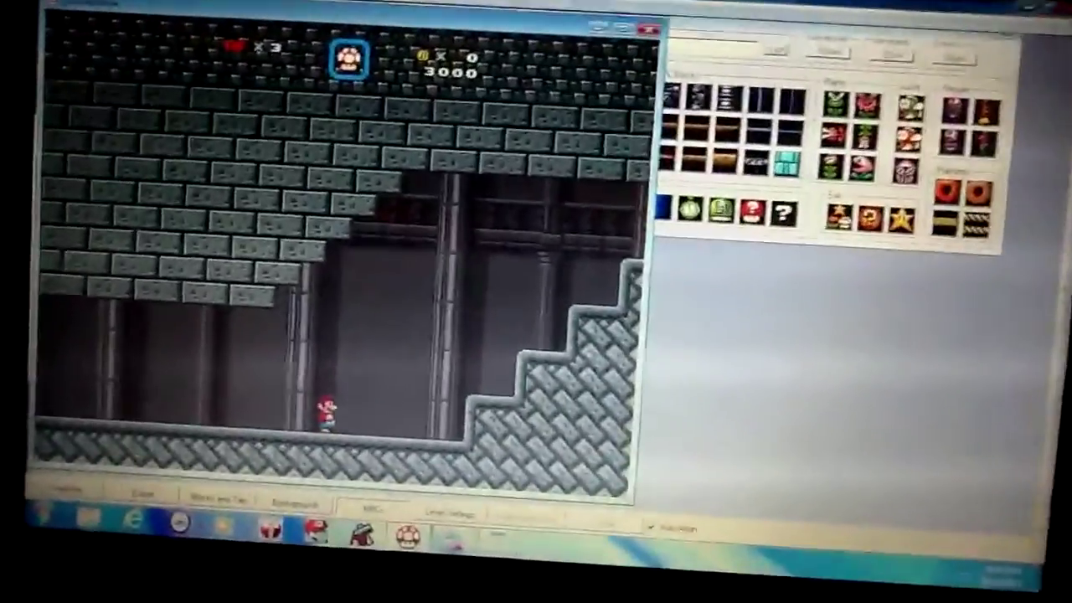
pyautogui.click(381, 536)
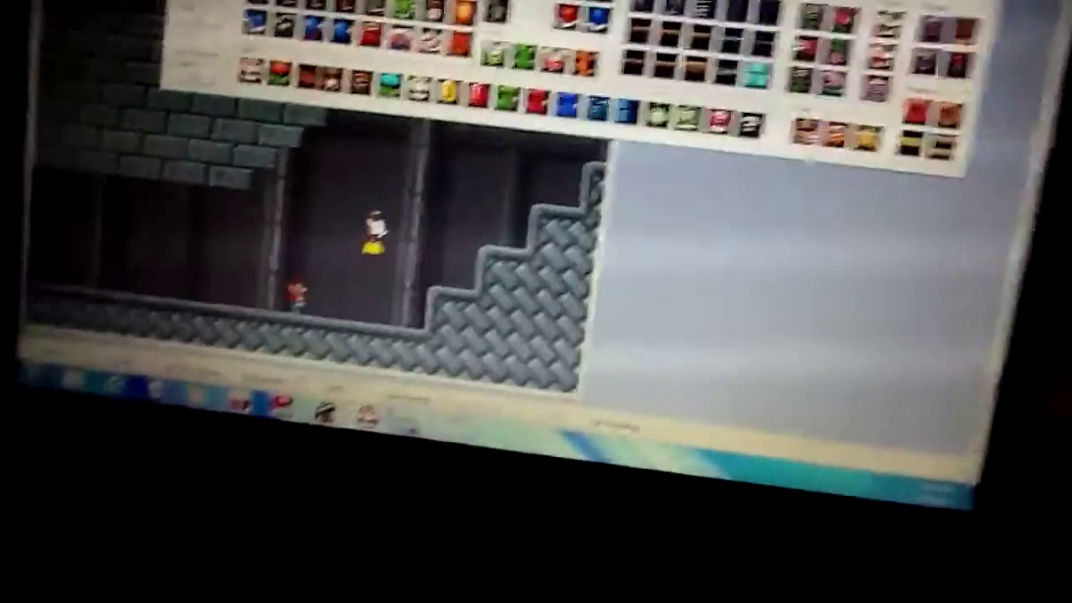
# Place a princess beside Mario on the castle floor near the stairs
pyautogui.click(230, 385)
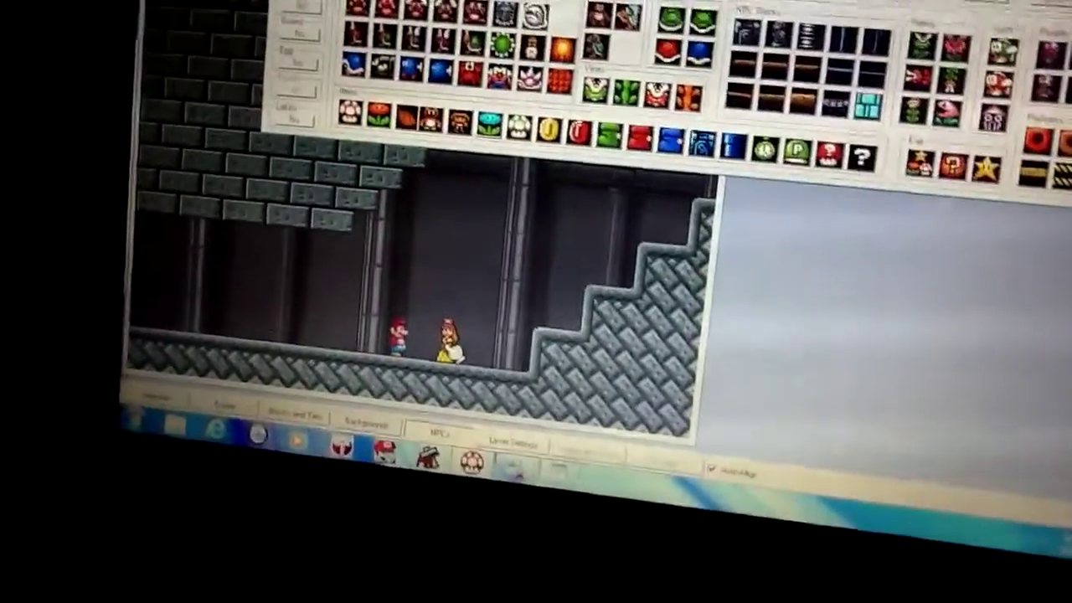